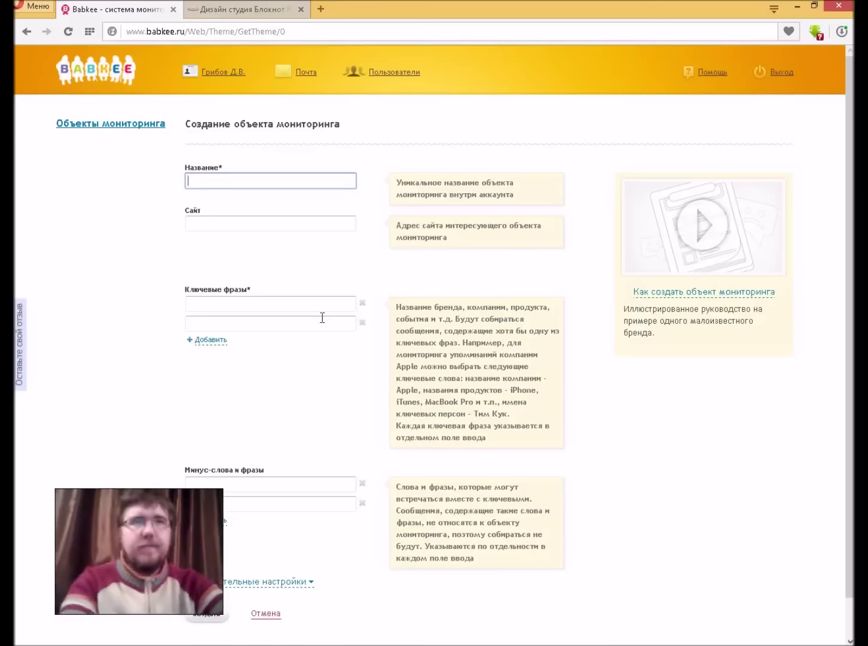
{"action": "type", "text": "Кейс"}
{"action": "left_click", "coordinate": [258, 228]}
{"action": "left_click", "coordinate": [205, 8]}
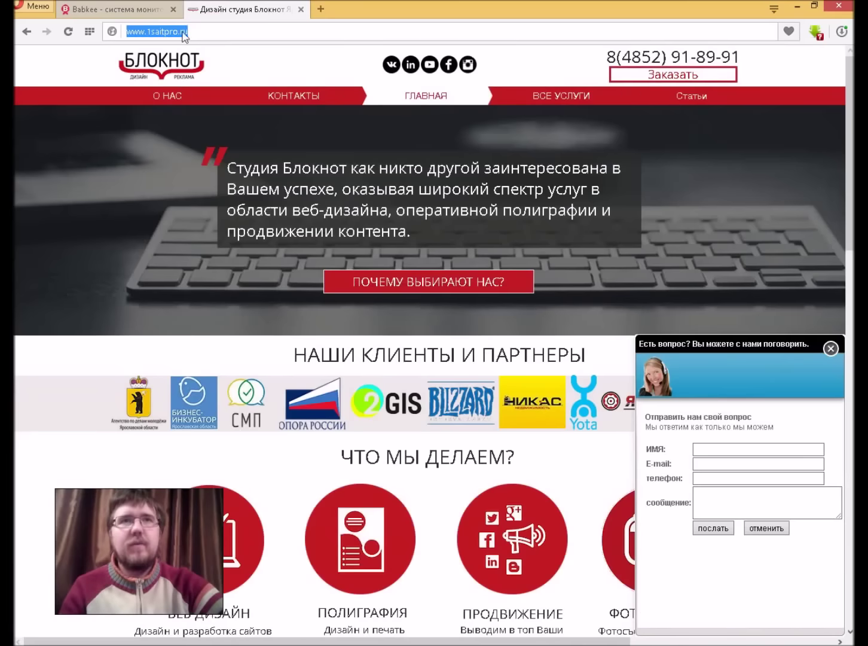
{"action": "left_click", "coordinate": [127, 9]}
{"action": "type", "text": "http://www.1saitpro.ru"}
- Enter "Заказать сайт" and "где купить сайт" as the first two key phrases
{"action": "left_click", "coordinate": [245, 306]}
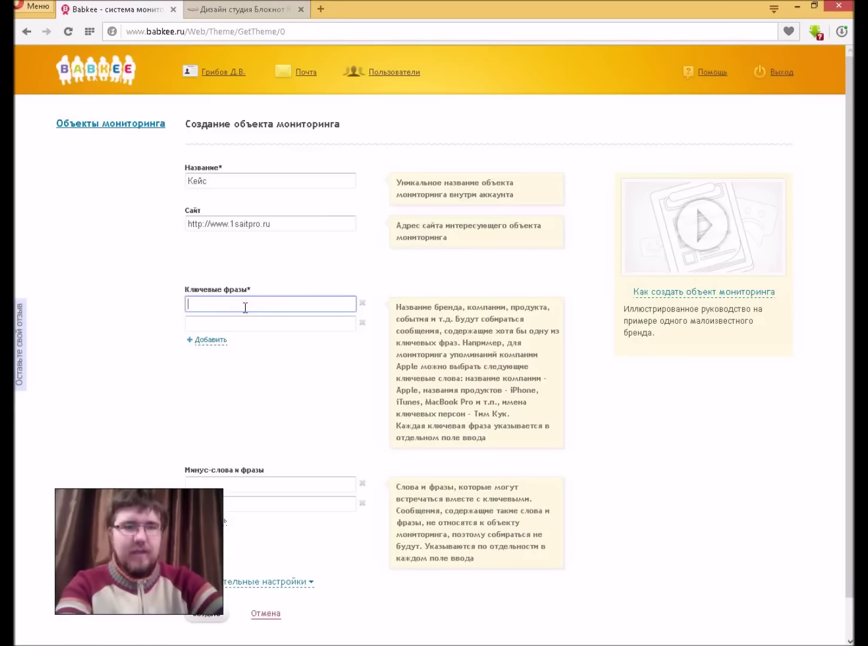
{"action": "type", "text": "Заказ"}
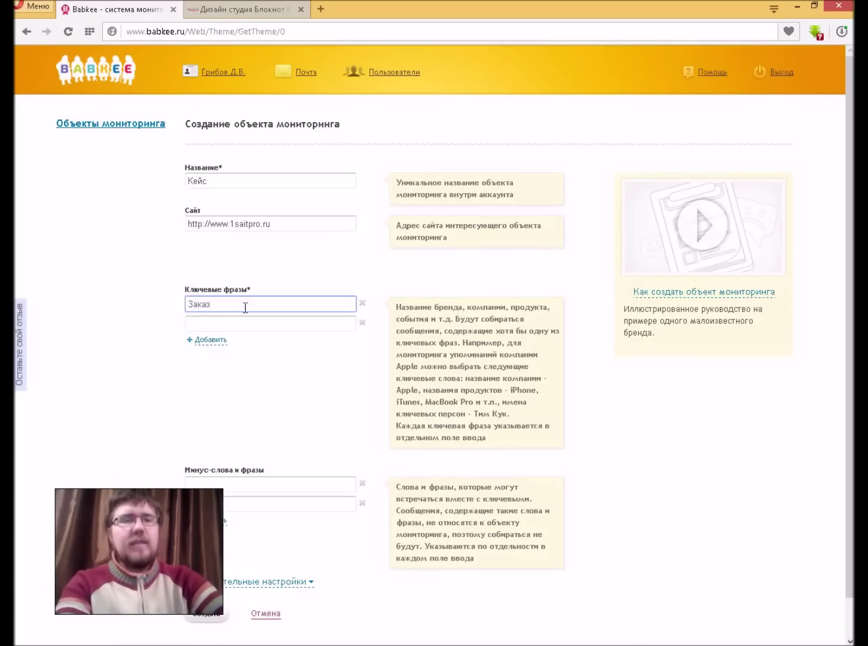
{"action": "type", "text": "ать"}
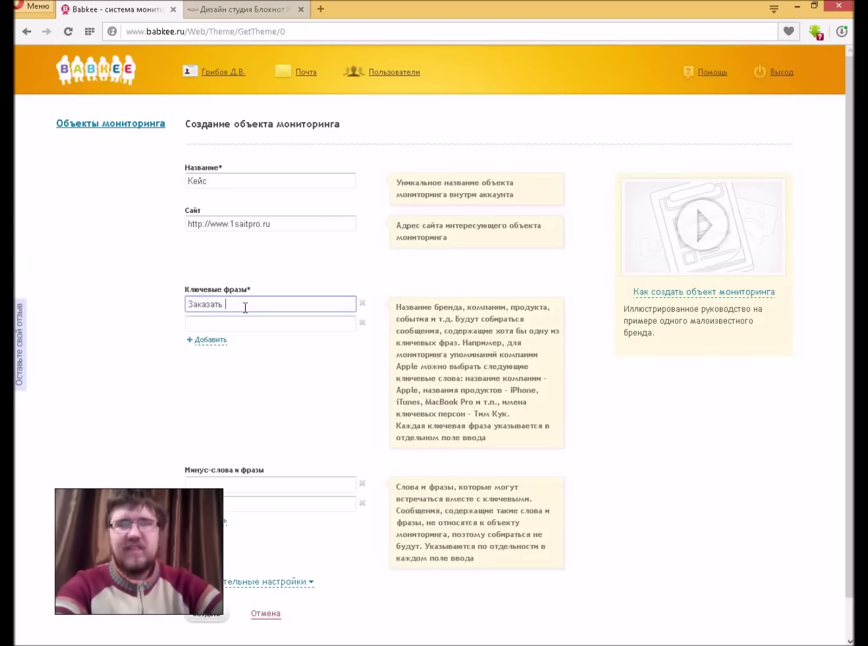
{"action": "type", "text": "сайт"}
{"action": "key", "text": "Tab"}
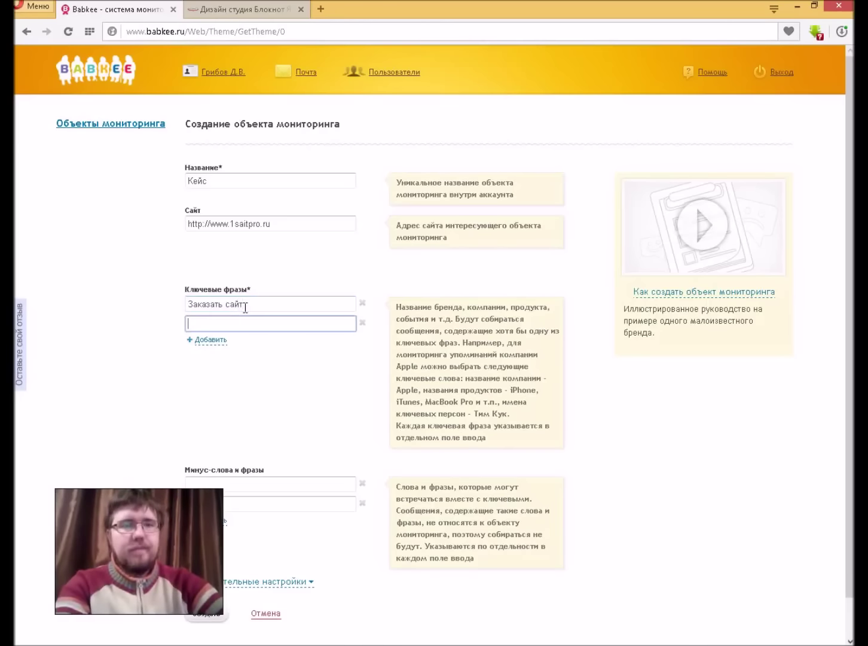
{"action": "type", "text": "где куп"}
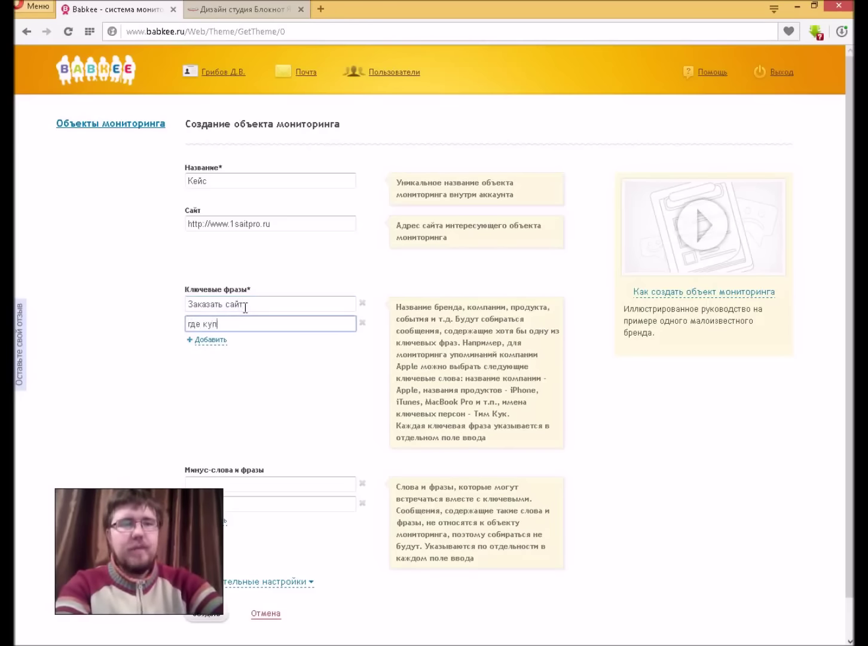
{"action": "type", "text": "ить сайт"}
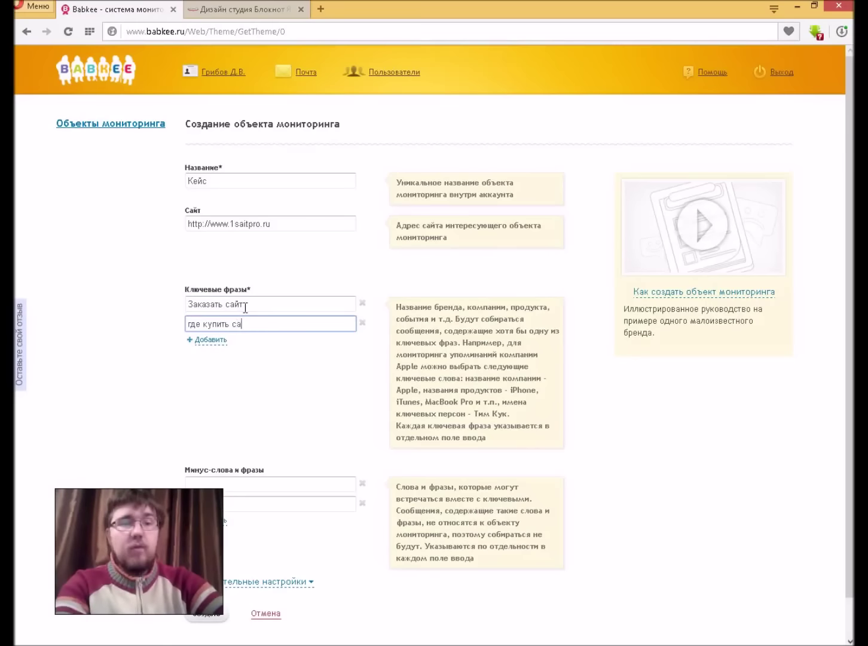
- Add three more key phrase fields and fill the first two of them with "где заказать" and "сколько стоит сайт"
{"action": "left_click", "coordinate": [209, 344]}
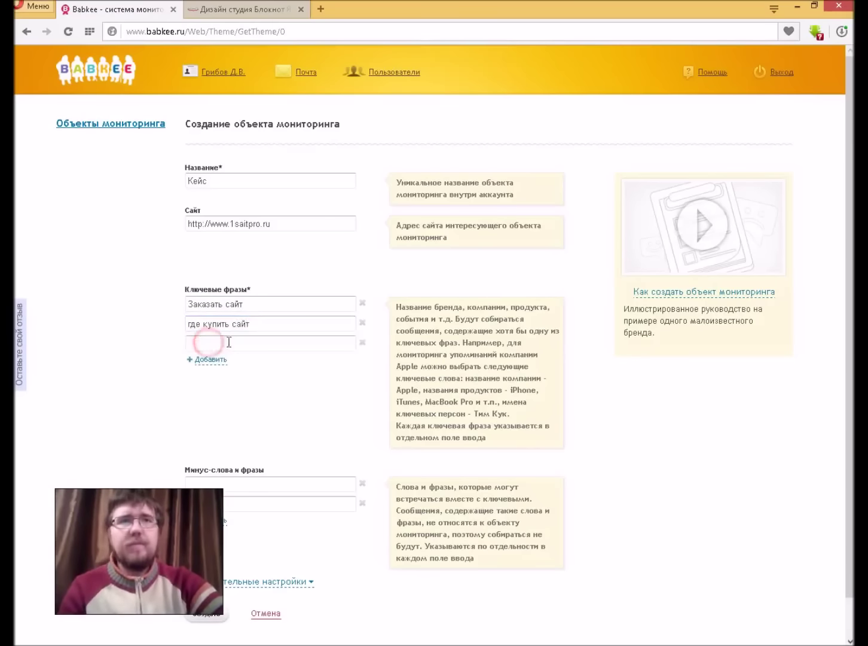
{"action": "left_click", "coordinate": [203, 360]}
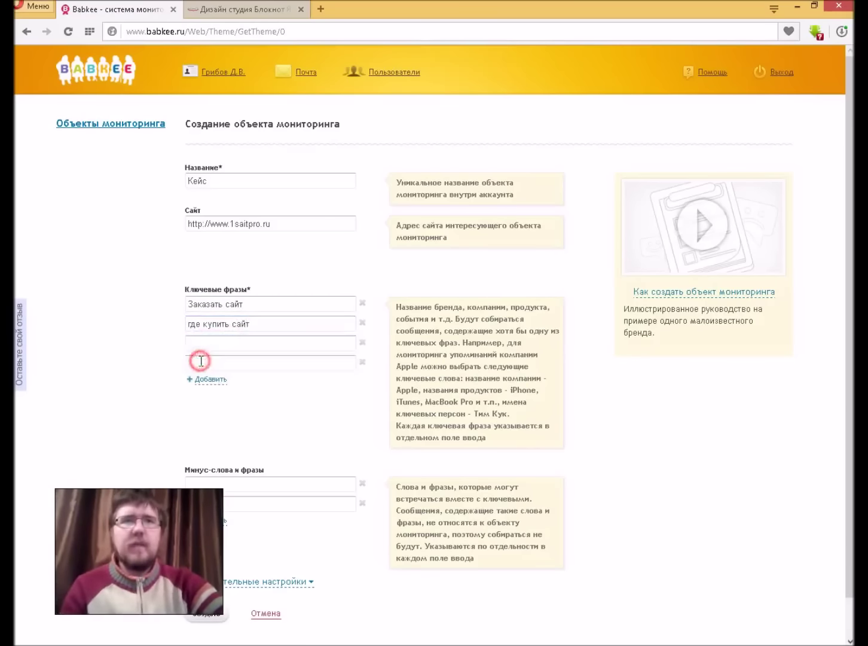
{"action": "left_click", "coordinate": [214, 380]}
{"action": "left_click", "coordinate": [227, 345]}
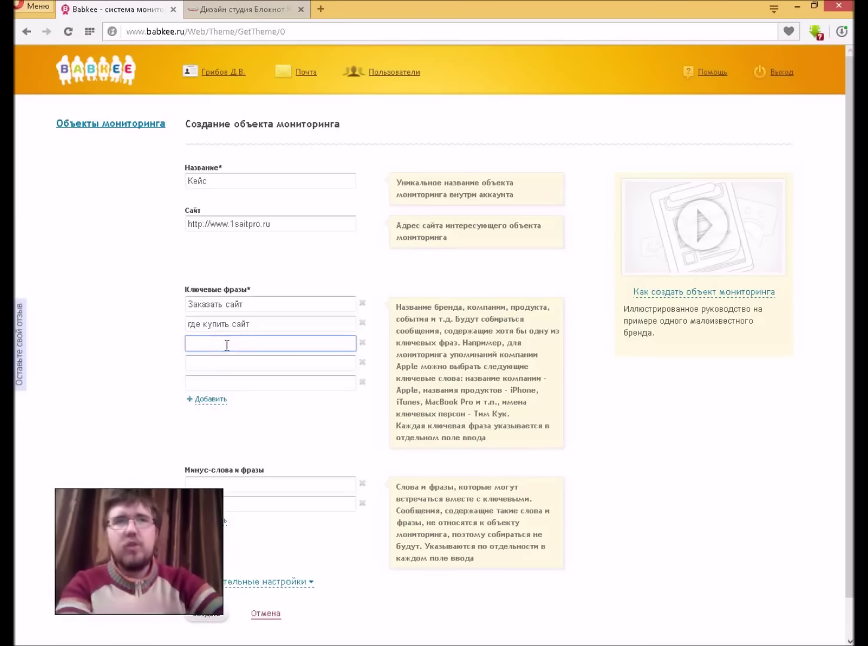
{"action": "type", "text": "где заказ"}
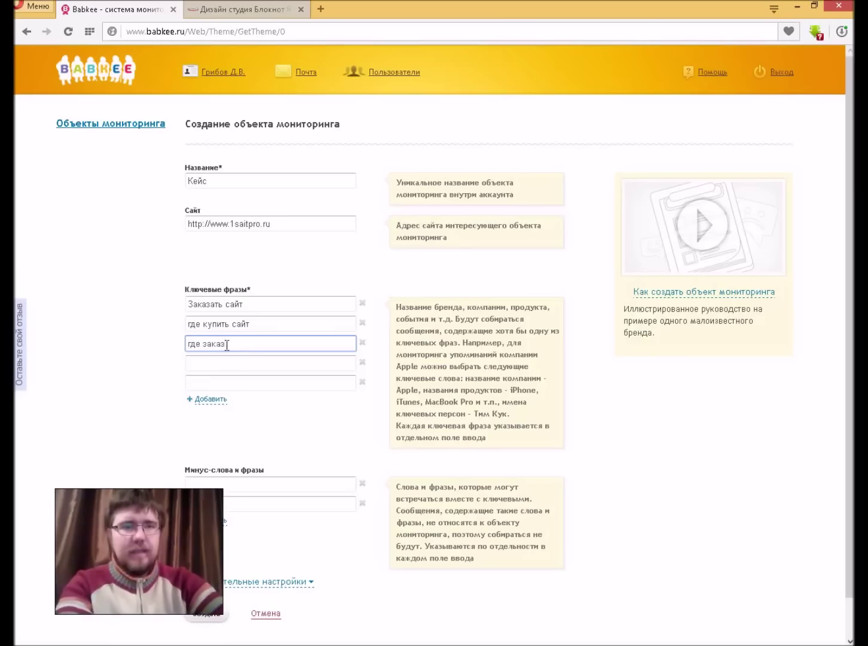
{"action": "type", "text": "ать"}
{"action": "left_click", "coordinate": [228, 363]}
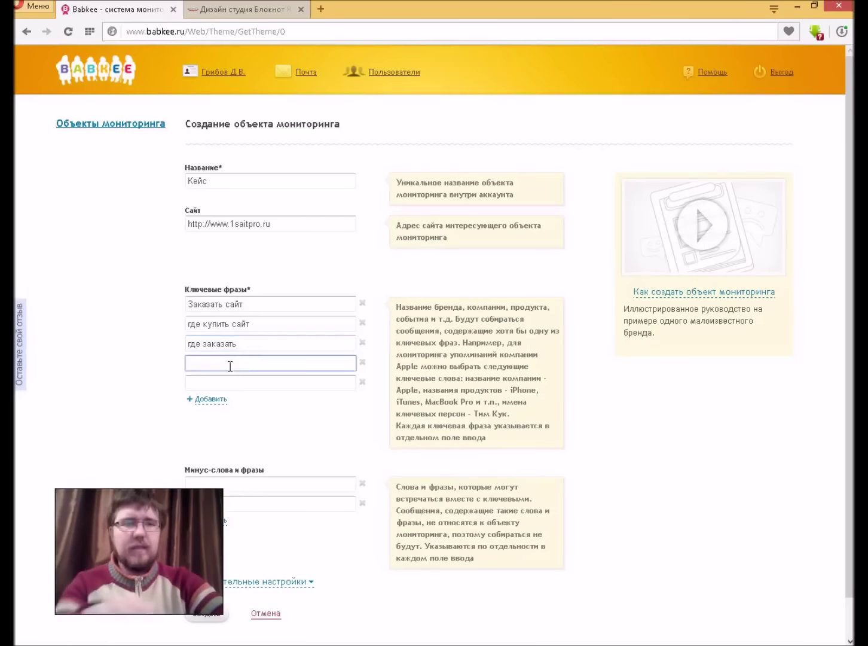
{"action": "type", "text": "ск"}
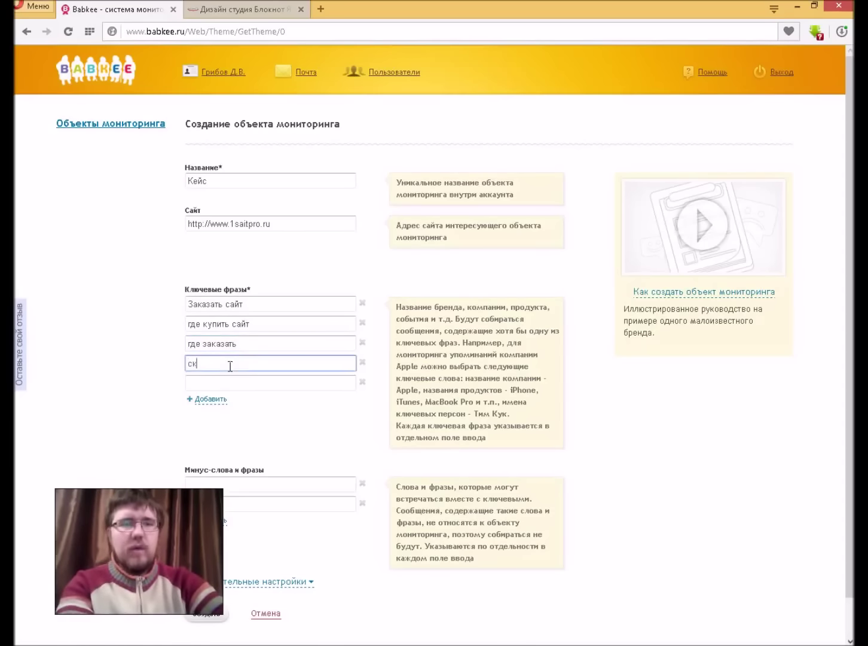
{"action": "type", "text": "олько стоит сайт"}
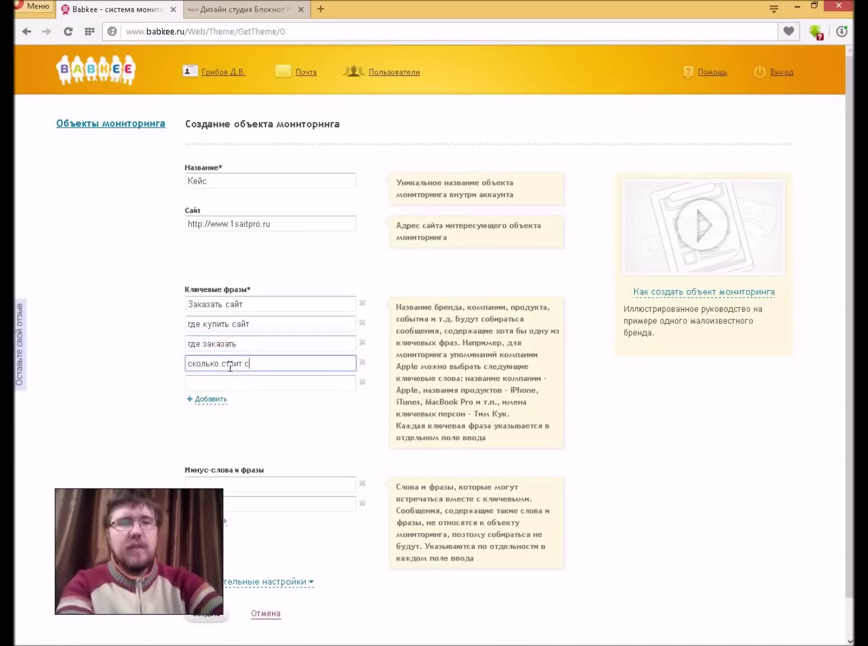
- Extend the third key phrase to "где заказать сайт" and enter "купить сайт" as the fifth
{"action": "left_click", "coordinate": [232, 386]}
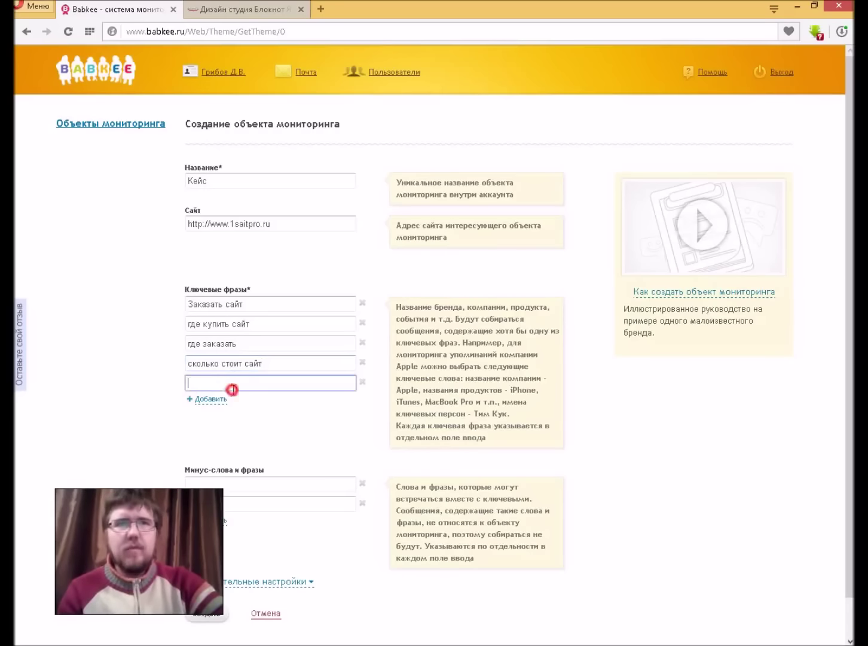
{"action": "left_click", "coordinate": [247, 345]}
{"action": "type", "text": "сайт"}
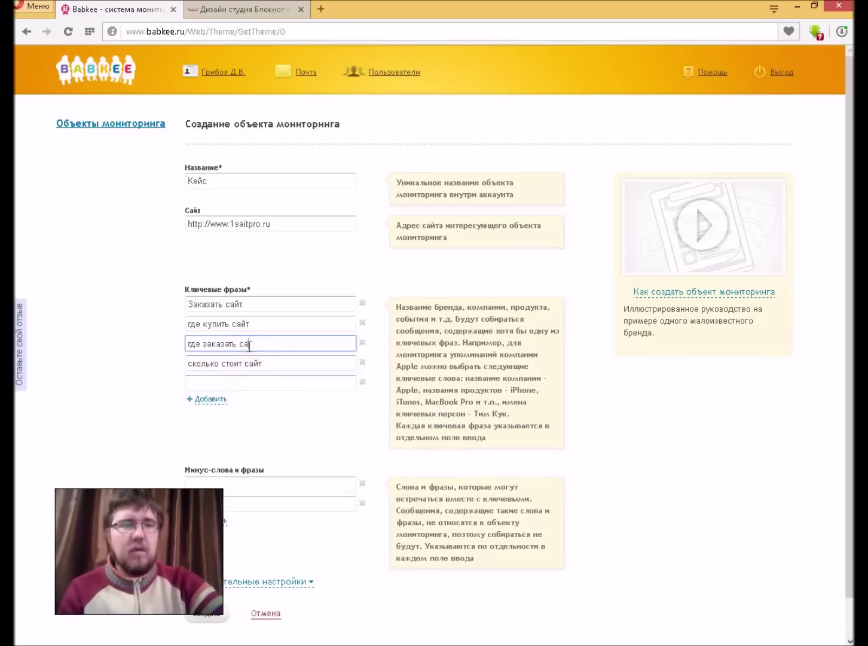
{"action": "left_click", "coordinate": [269, 381]}
{"action": "type", "text": "куп"}
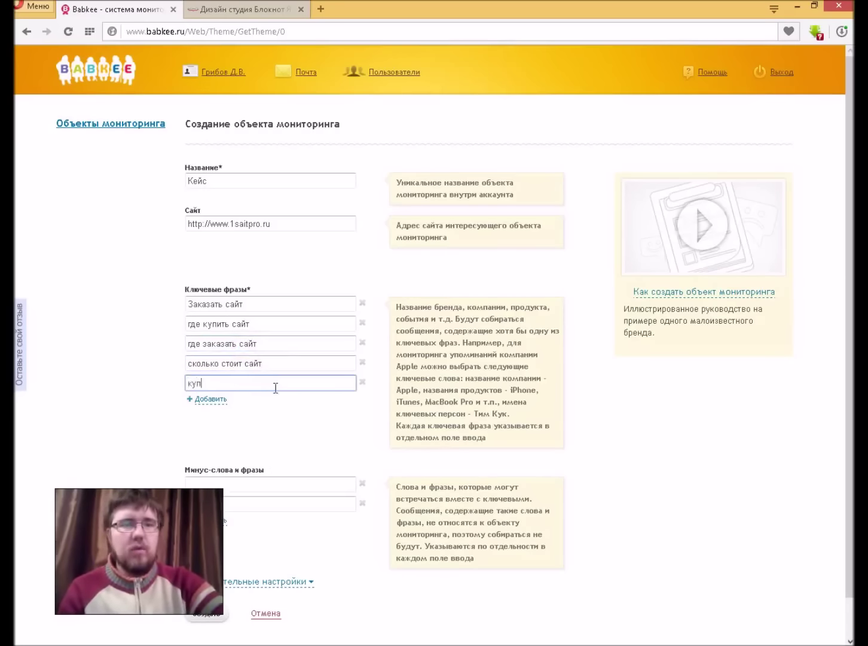
{"action": "type", "text": "ить сайт"}
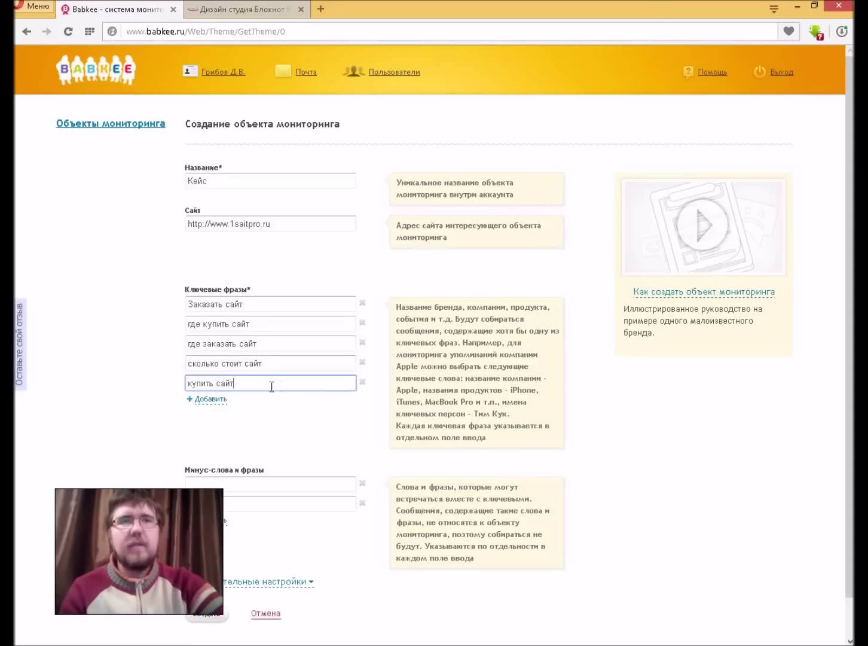
- Add three more fields for negative words and phrases, making five in all
{"action": "scroll", "coordinate": [269, 413], "scroll_direction": "down", "scroll_amount": 1}
{"action": "left_click", "coordinate": [285, 452]}
{"action": "left_click", "coordinate": [284, 446]}
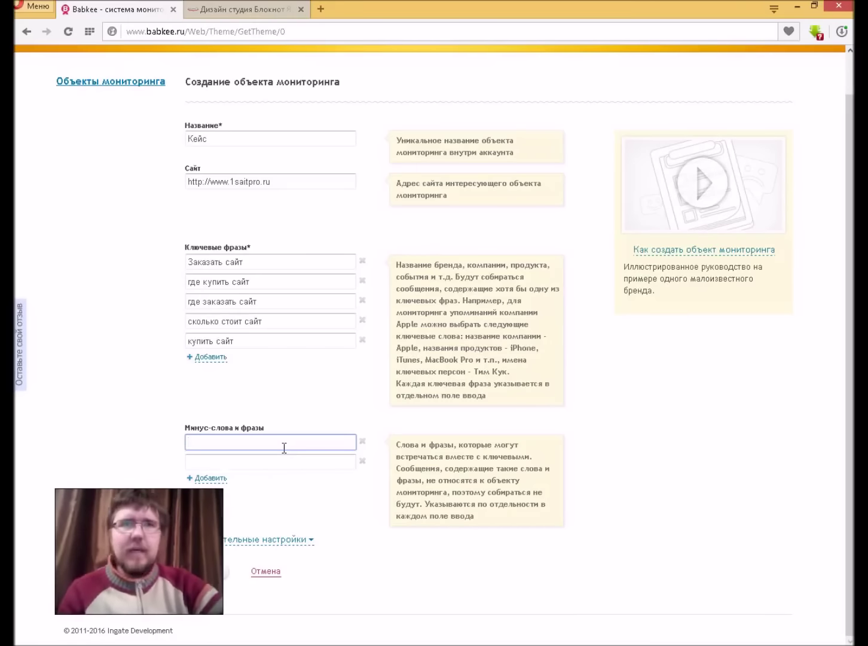
{"action": "left_click", "coordinate": [209, 478]}
{"action": "left_click", "coordinate": [223, 498]}
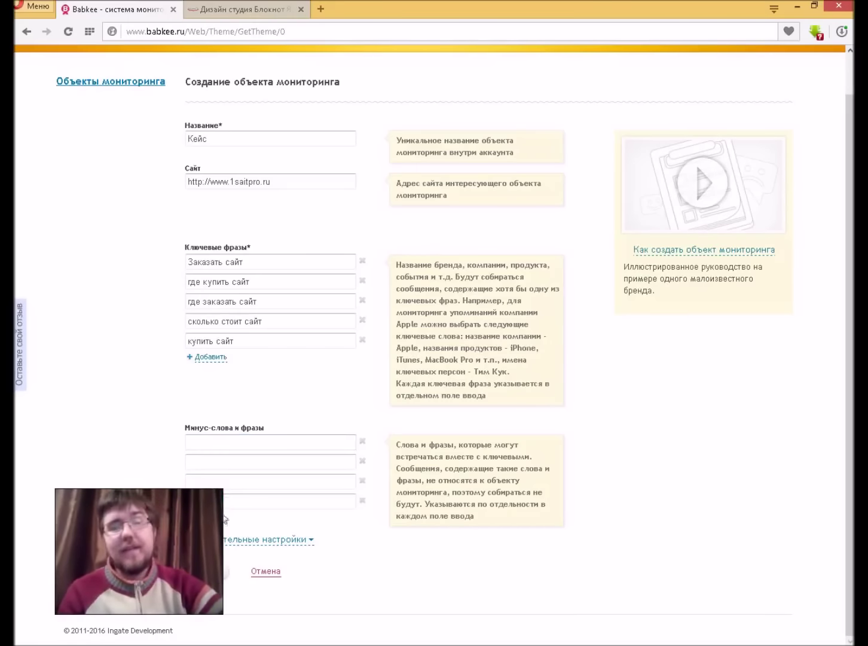
{"action": "left_click", "coordinate": [224, 517]}
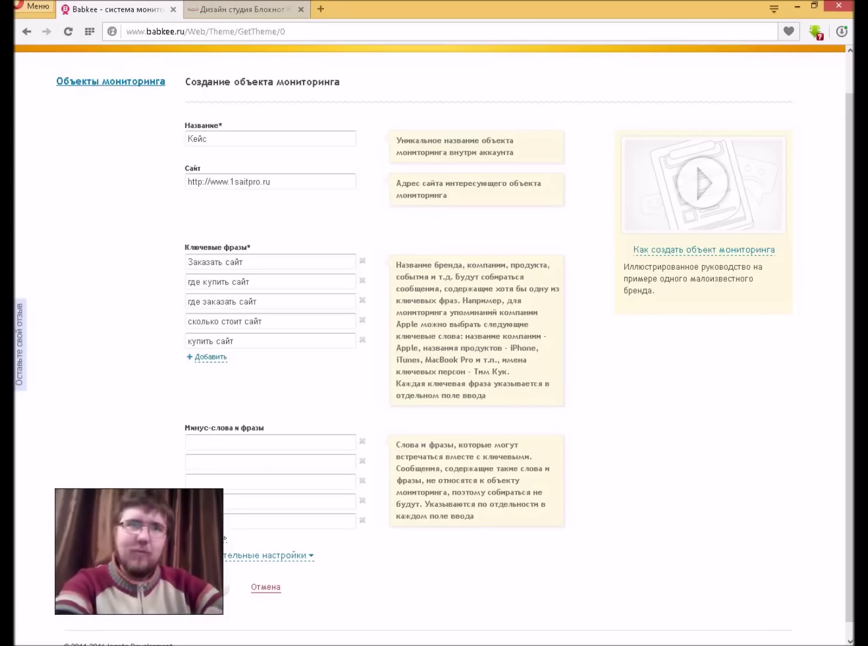
- Enter "Бесплатно", "Даром" and "Нахаляву" as the first three negative words
{"action": "left_click", "coordinate": [217, 445]}
{"action": "type", "text": "Бесплатно"}
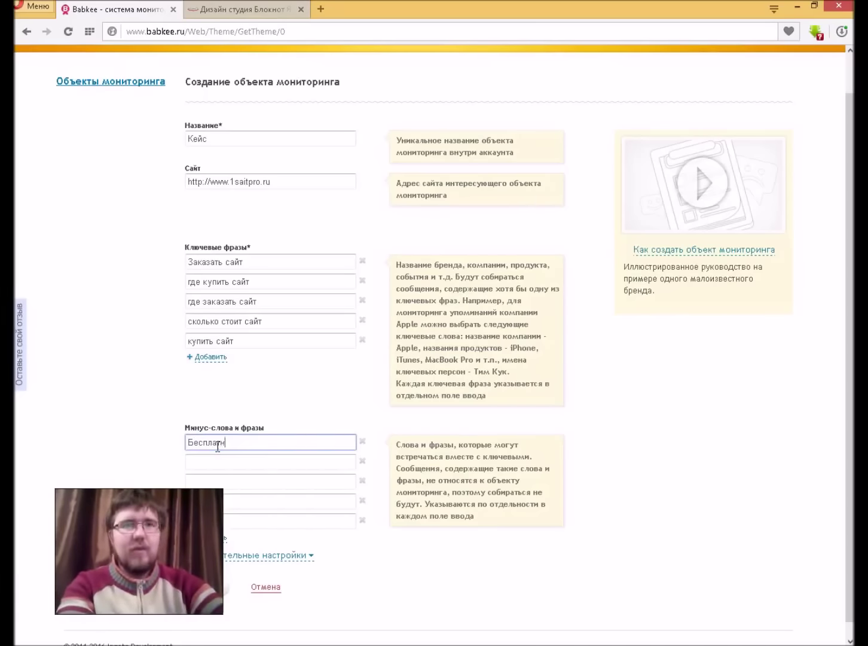
{"action": "left_click", "coordinate": [227, 458]}
{"action": "type", "text": "Даро"}
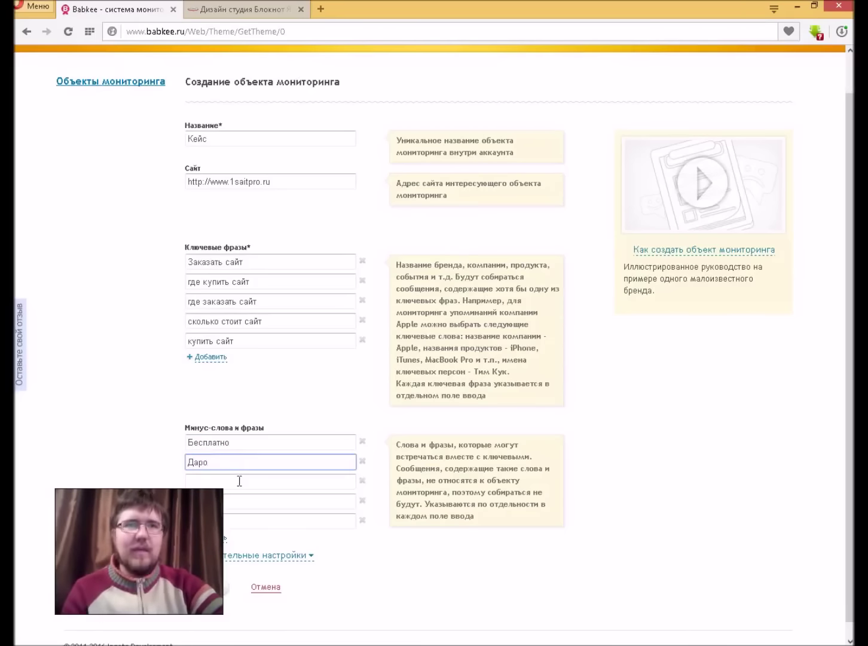
{"action": "type", "text": "м"}
{"action": "left_click", "coordinate": [240, 481]}
{"action": "type", "text": "Нахаляву"}
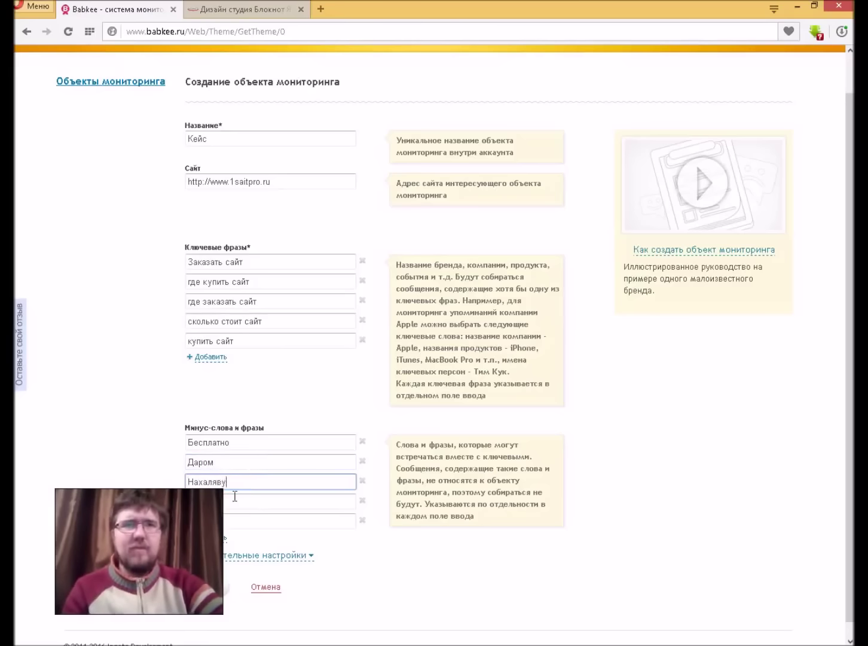
- Create the monitoring object with the entered settings, leaving the remaining negative word fields empty
{"action": "left_click", "coordinate": [237, 497]}
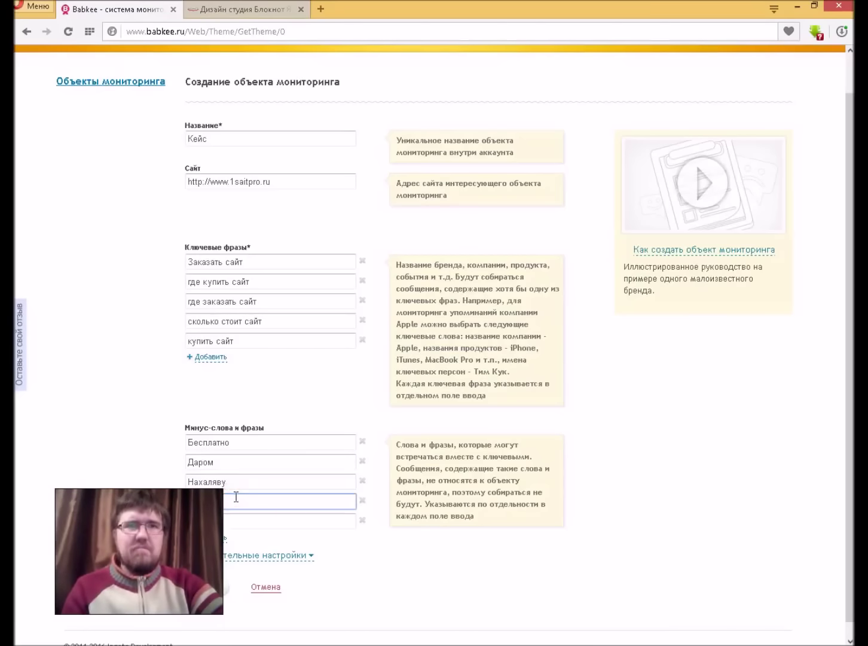
{"action": "scroll", "coordinate": [234, 479], "scroll_direction": "down", "scroll_amount": 1}
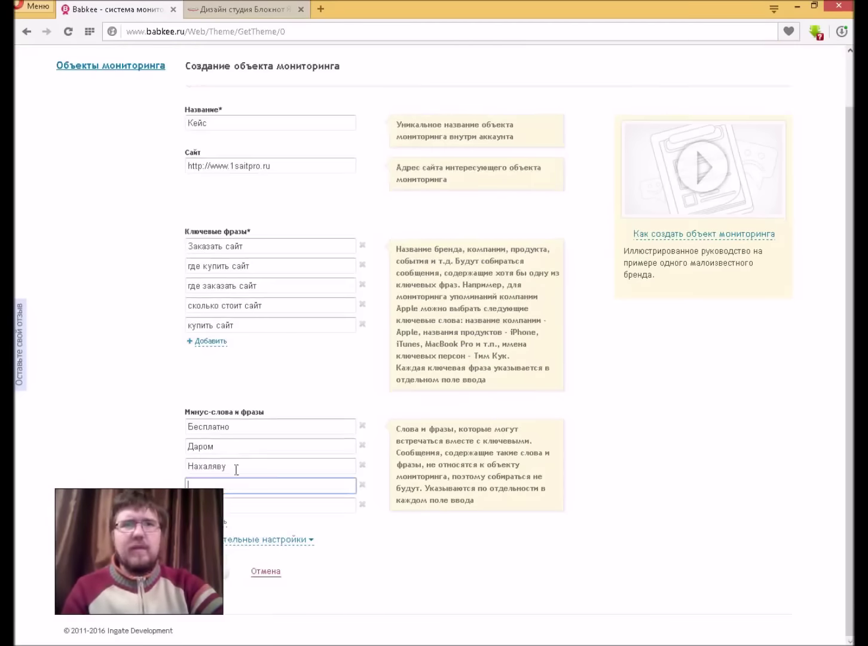
{"action": "scroll", "coordinate": [209, 571], "scroll_direction": "up", "scroll_amount": 1}
{"action": "scroll", "coordinate": [209, 571], "scroll_direction": "down", "scroll_amount": 1}
{"action": "left_click", "coordinate": [209, 571]}
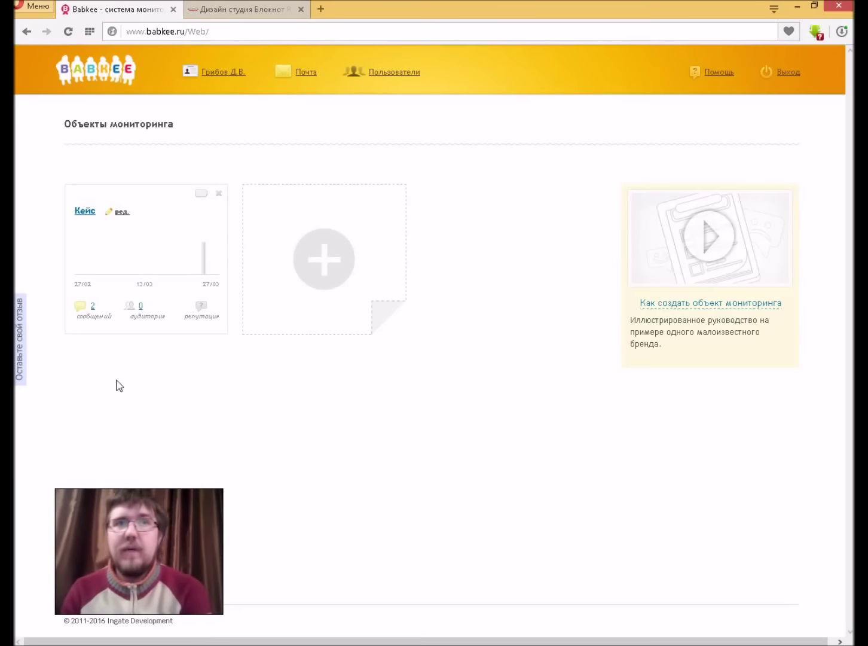
- View the messages collected for "Кейс" and open the competitor-site auction and monastery tea messages in separate tabs
{"action": "left_click", "coordinate": [90, 307]}
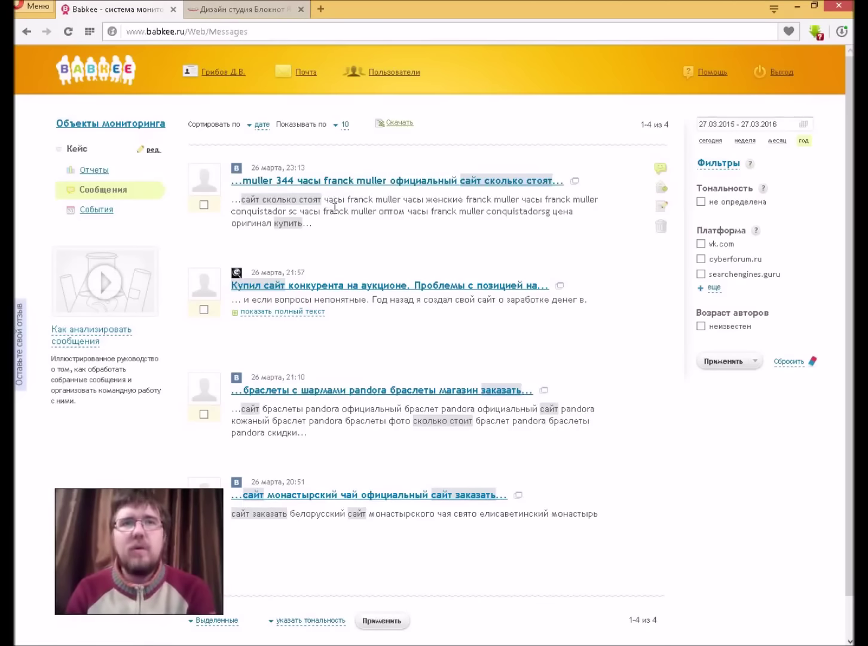
{"action": "middle_click", "coordinate": [330, 290]}
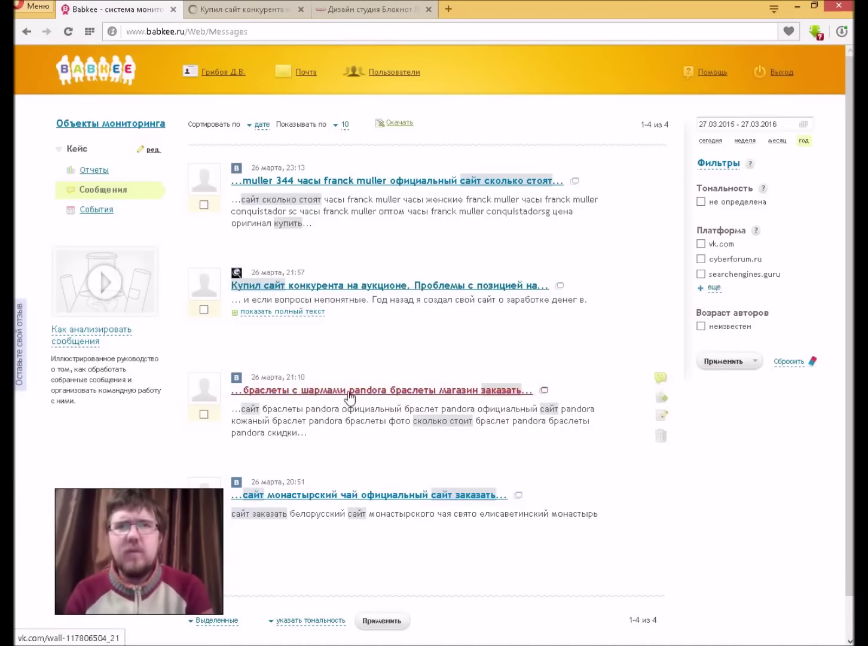
{"action": "middle_click", "coordinate": [326, 500]}
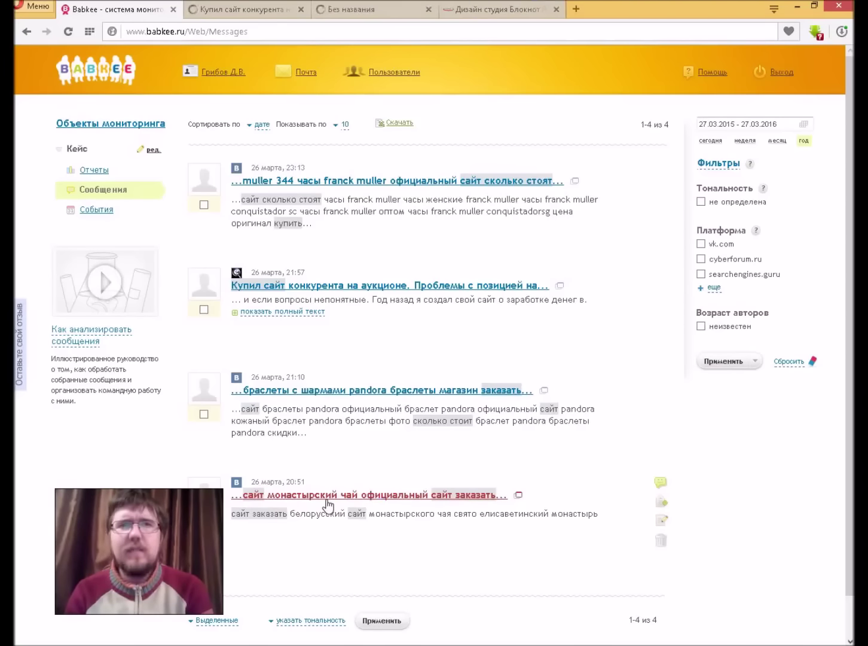